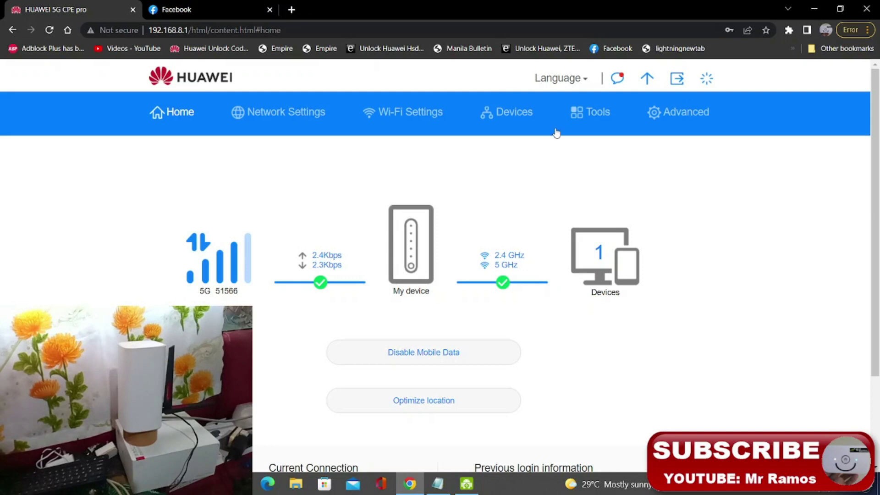
# - Open the router's system Device Information page and examine the 5G signal values such as RSRQ, RSRP and SINR
pyautogui.click(678, 113)
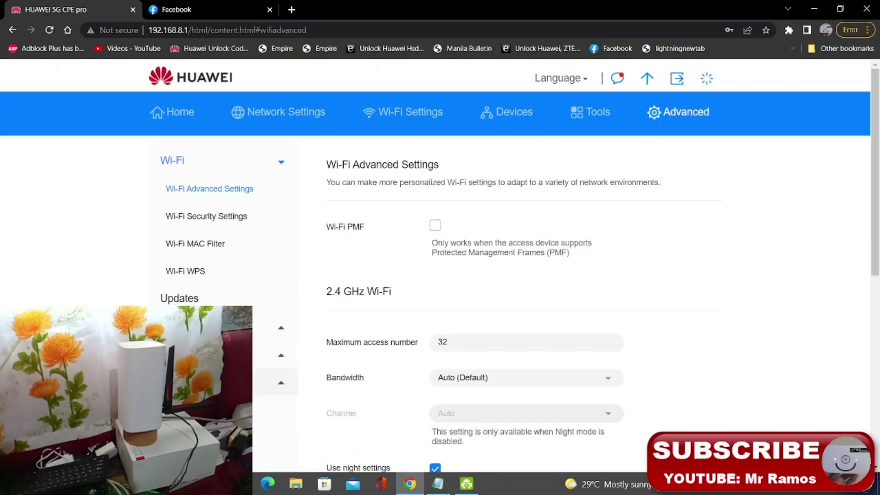
pyautogui.click(229, 382)
pyautogui.scroll(-3, 520, 265)
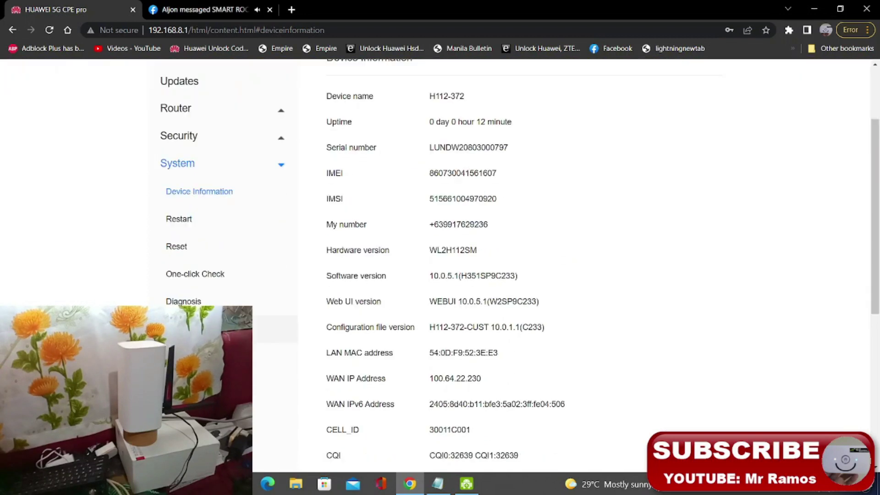
pyautogui.click(161, 299)
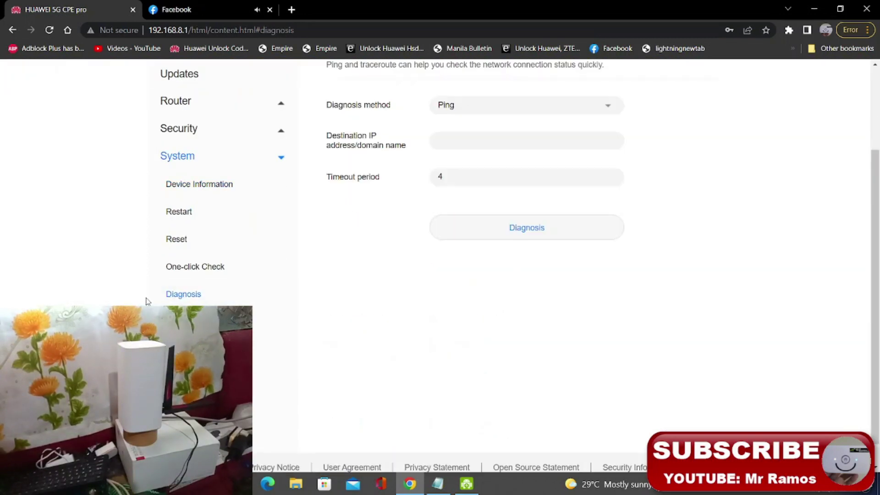
pyautogui.click(204, 184)
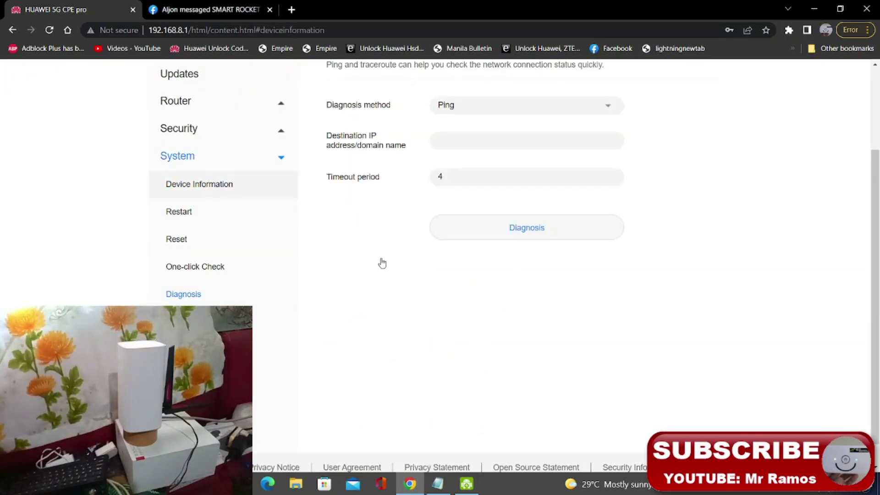
pyautogui.scroll(-5, 432, 266)
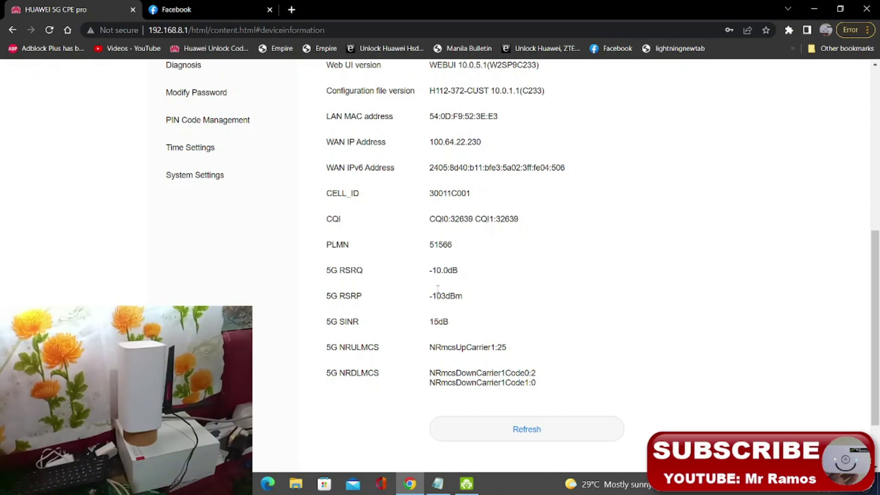
pyautogui.scroll(2, 273, 310)
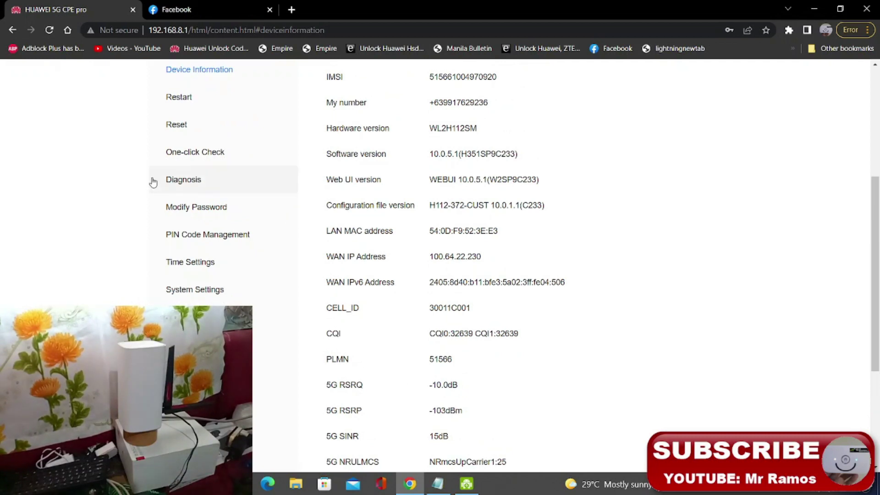
pyautogui.scroll(4, 83, 176)
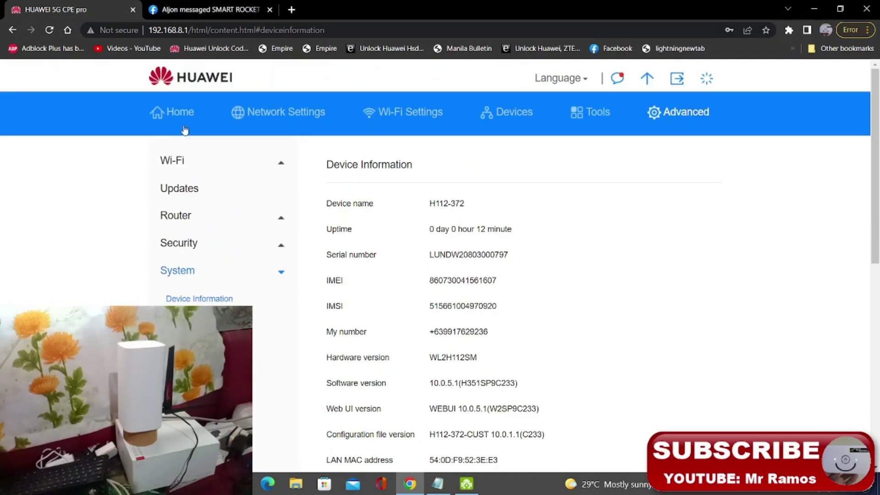
# - Check the router's Home overview, then view the Mobile Network Searching settings
pyautogui.click(174, 115)
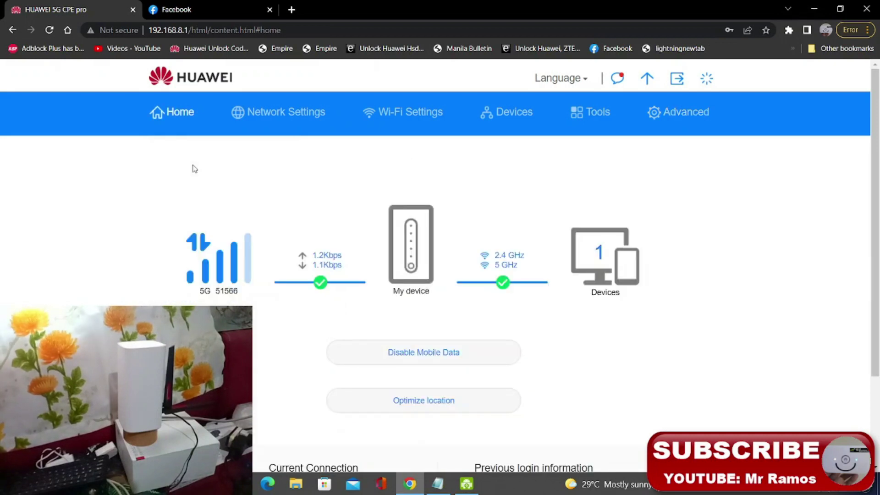
pyautogui.click(292, 113)
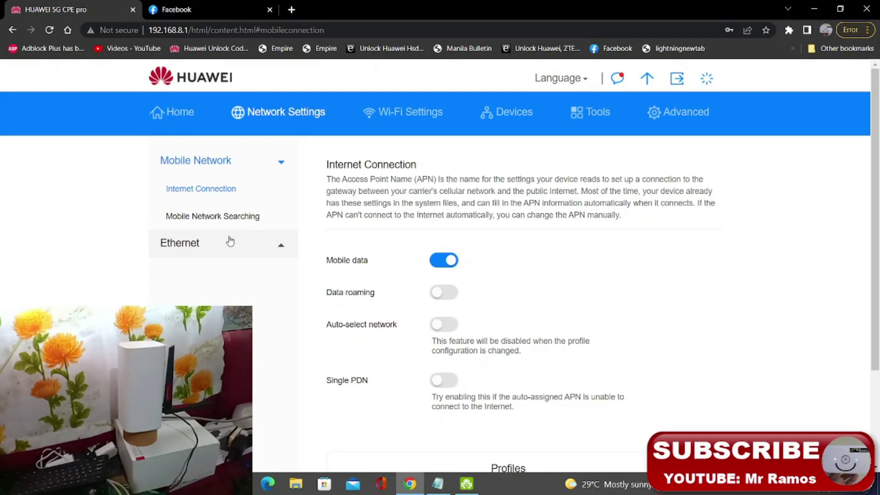
pyautogui.click(217, 218)
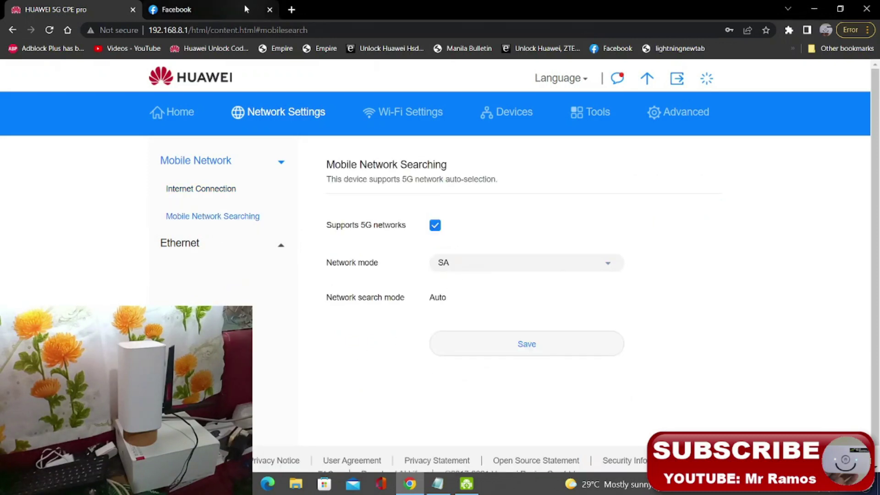
# - Run an internet speed test at fast.com in a new browser tab and dismiss the OBS Studio notification
pyautogui.click(291, 9)
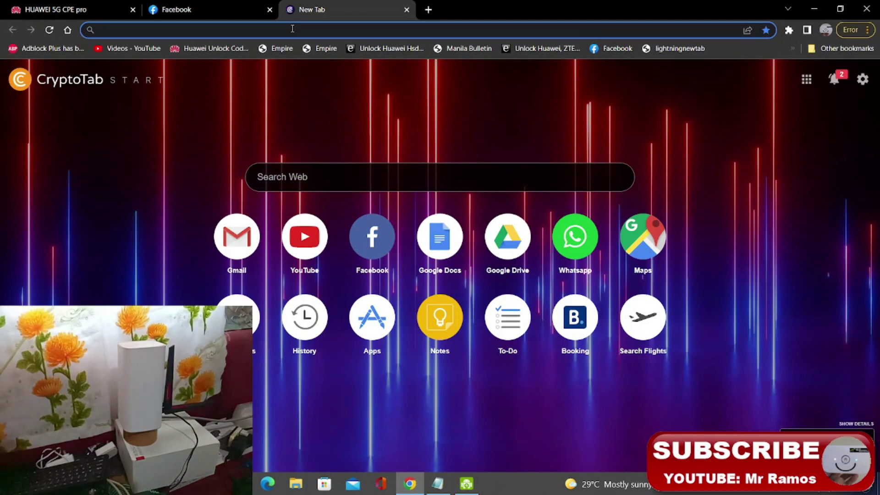
pyautogui.write('s')
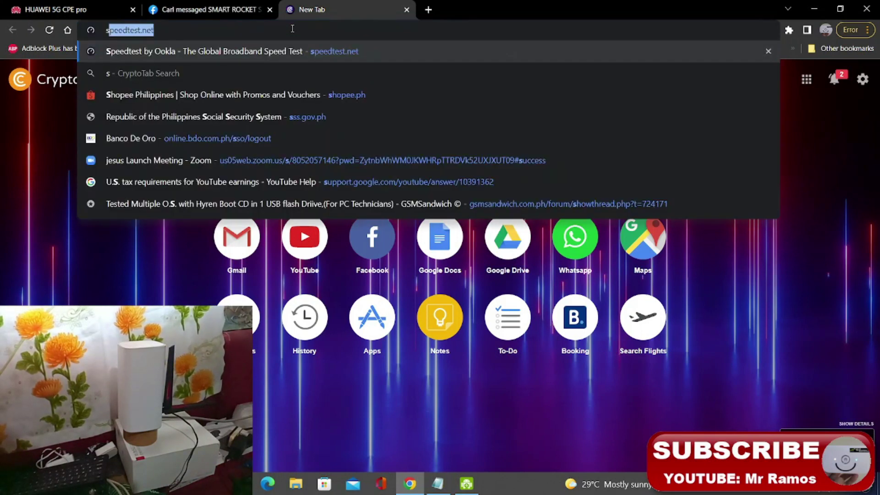
pyautogui.press('BackSpace')
pyautogui.press('BackSpace')
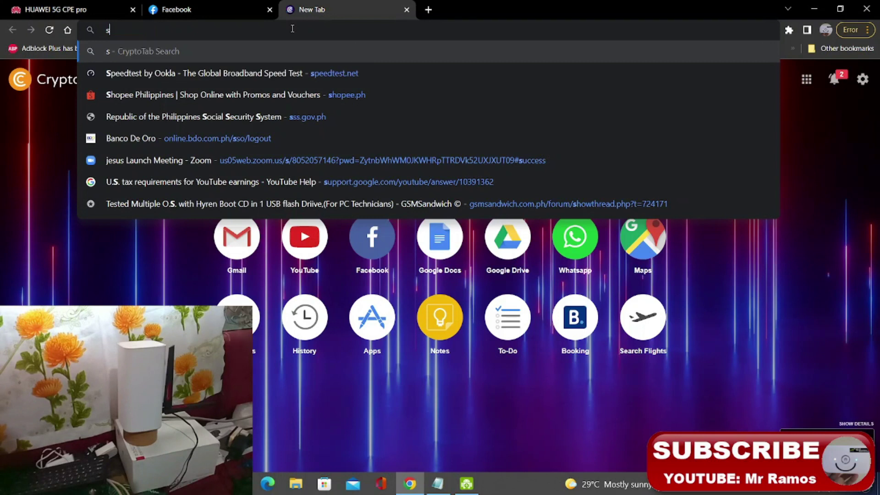
pyautogui.write('fast.com')
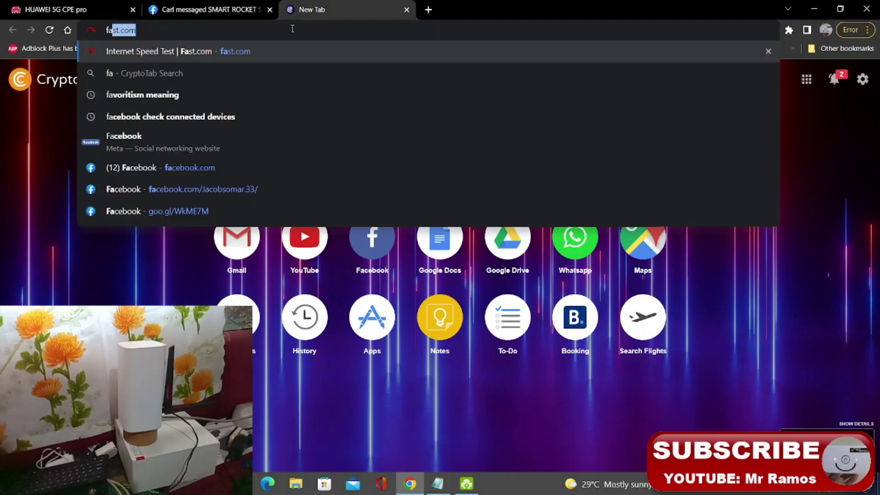
pyautogui.click(258, 56)
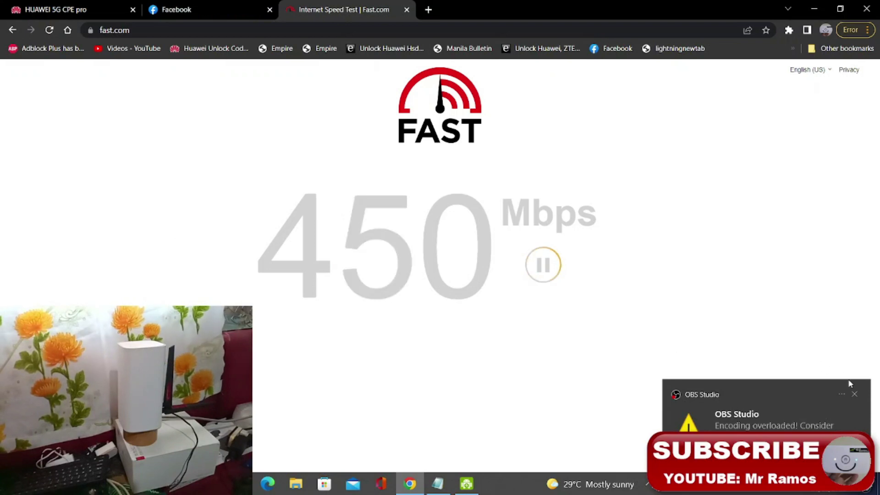
pyautogui.click(854, 394)
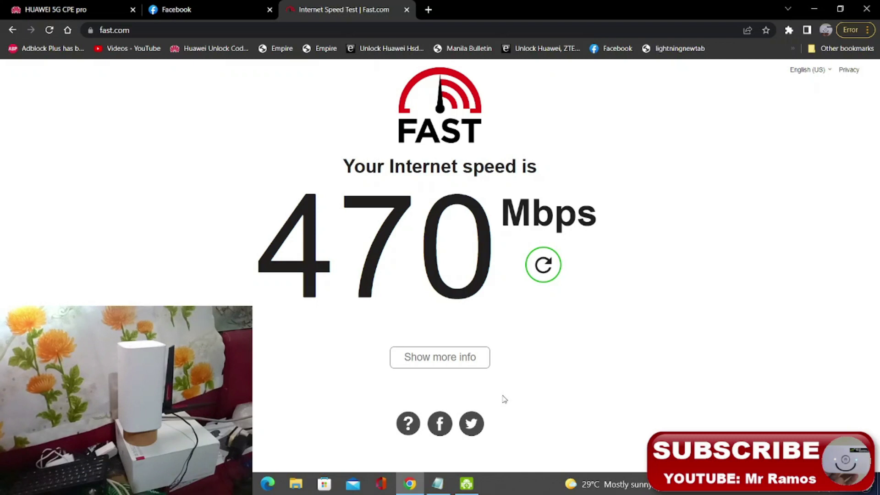
# - Show the detailed speed test results, including latency and upload, and highlight the amount of data downloaded
pyautogui.click(447, 364)
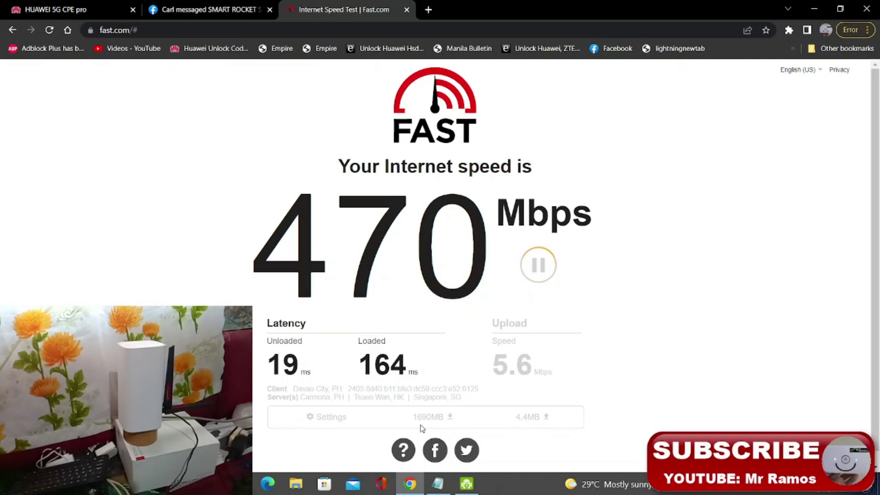
pyautogui.moveTo(411, 418); pyautogui.dragTo(447, 418)
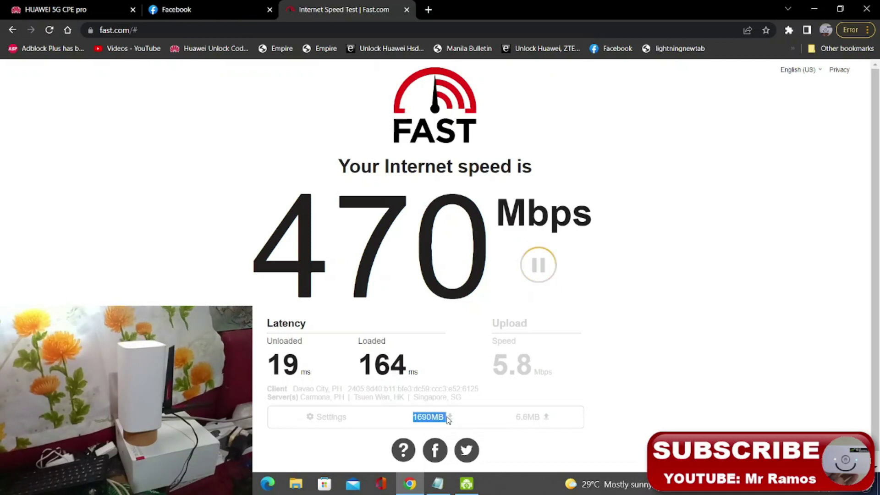
pyautogui.click(484, 420)
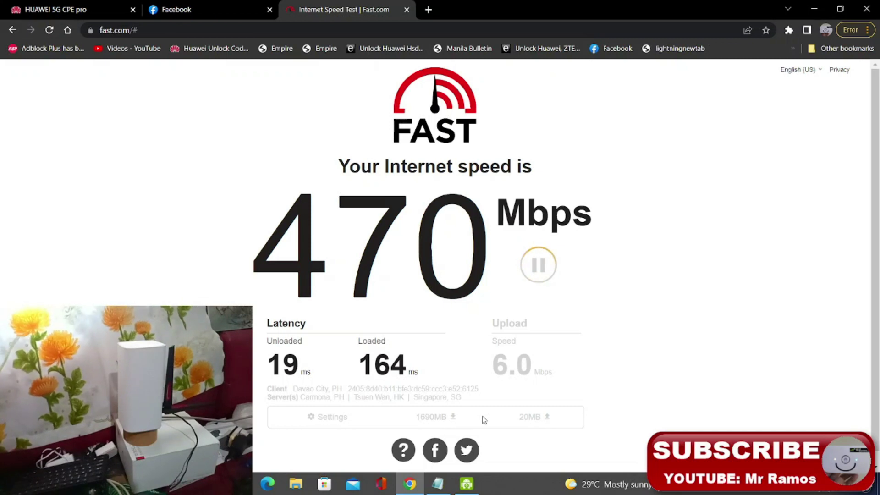
pyautogui.doubleClick(429, 417)
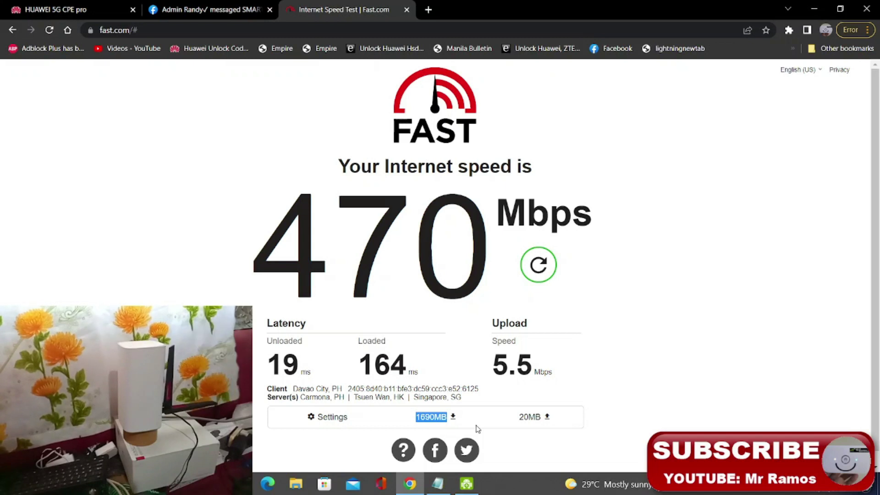
# - Turn off 5G network support in the router's Mobile Network Searching settings and save the change
pyautogui.click(88, 12)
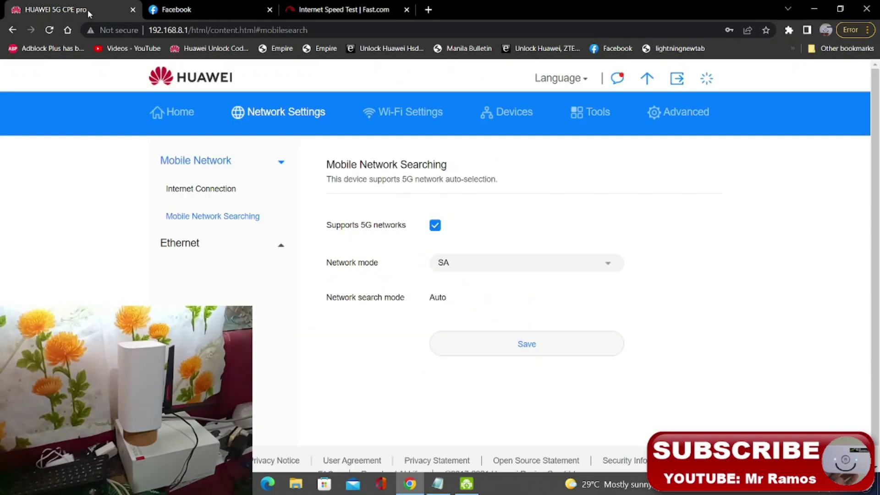
pyautogui.click(435, 227)
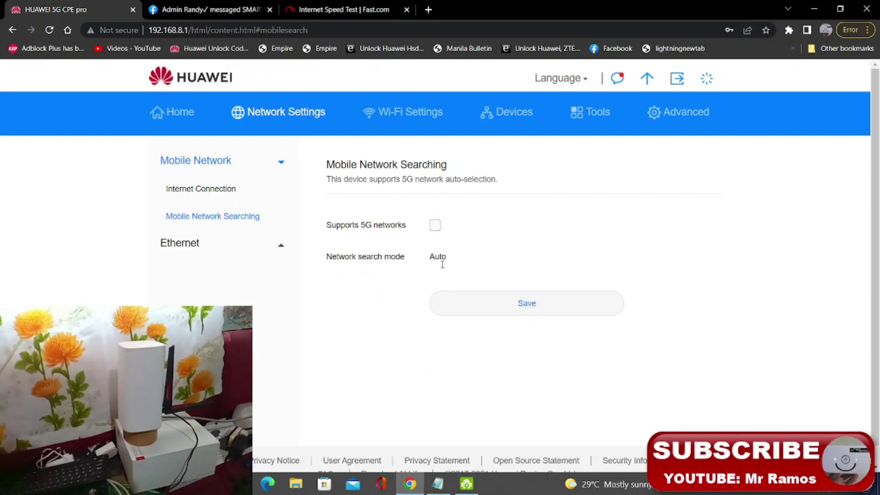
pyautogui.click(506, 311)
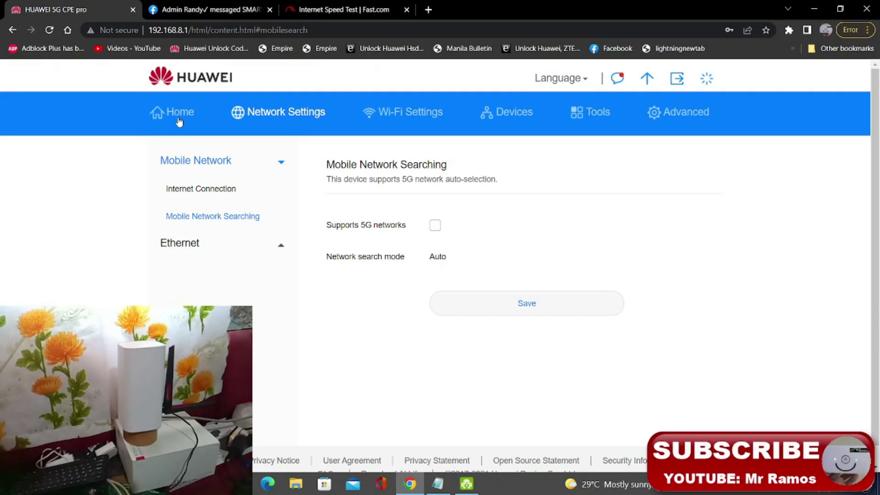
# - Return to the router's Home overview and check the network type shown under the signal indicator
pyautogui.click(180, 120)
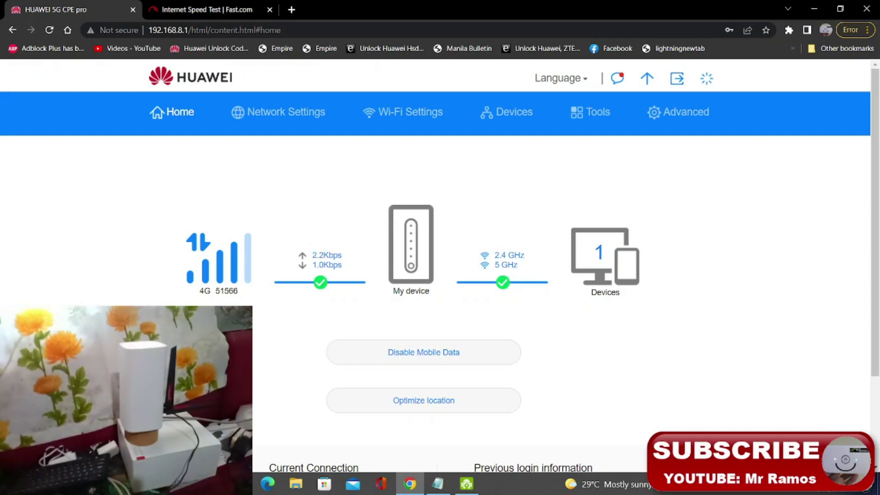
pyautogui.doubleClick(226, 291)
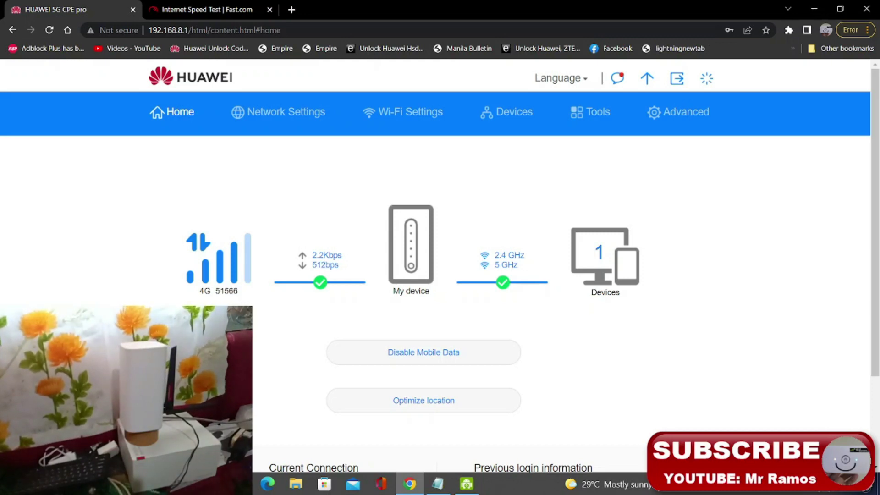
pyautogui.doubleClick(224, 291)
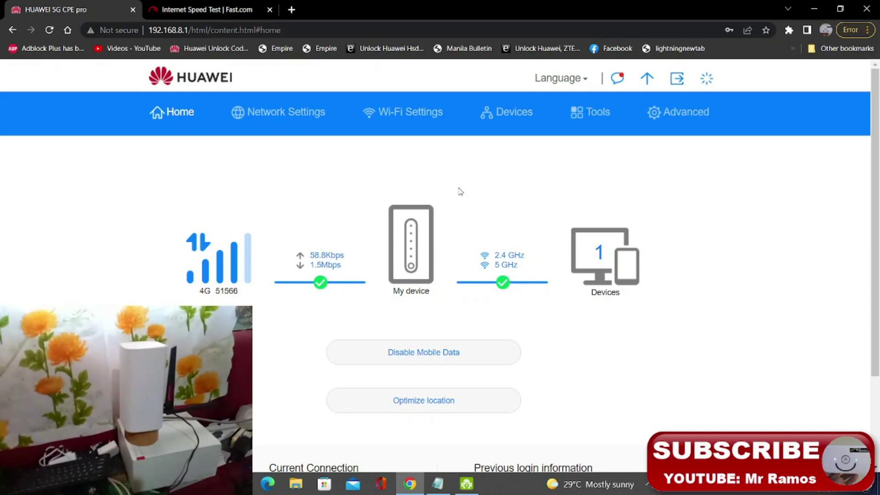
# - Open the Device Information page again and examine the 4G signal values such as RSRQ, RSRP, RSSI and SINR
pyautogui.click(681, 113)
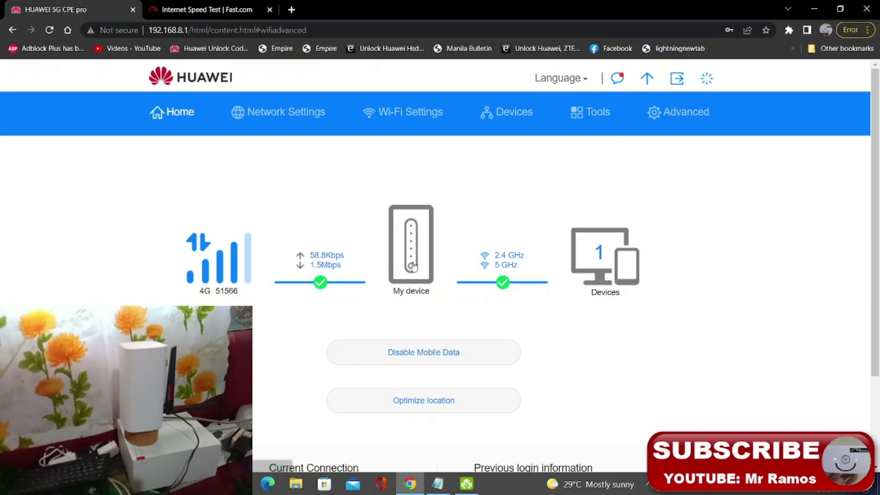
pyautogui.scroll(-3, 229, 275)
pyautogui.click(228, 269)
pyautogui.click(212, 297)
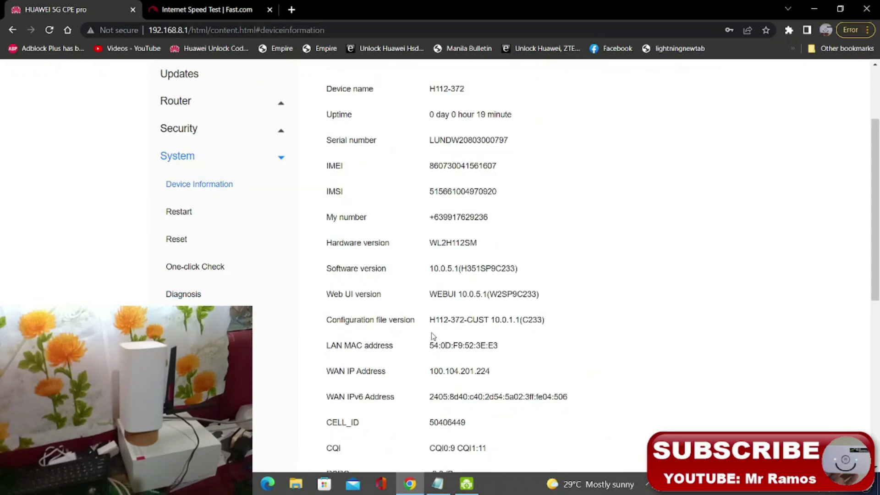
pyautogui.scroll(-6, 432, 336)
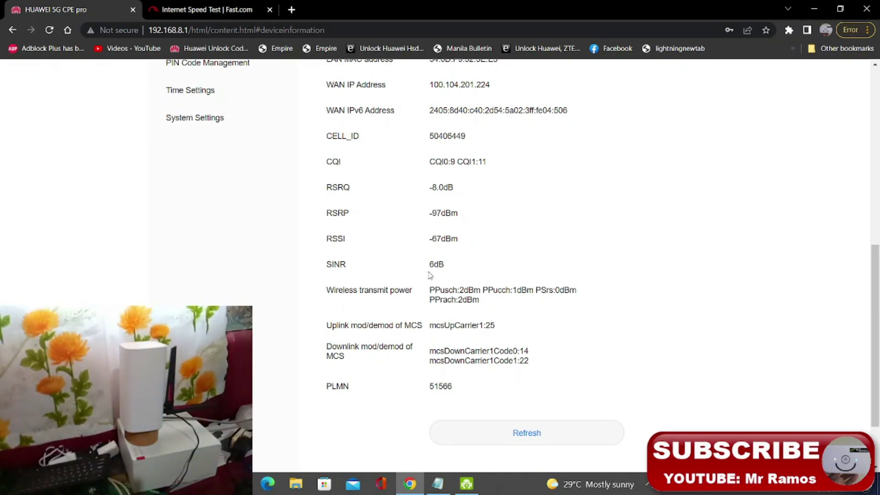
pyautogui.scroll(1, 432, 281)
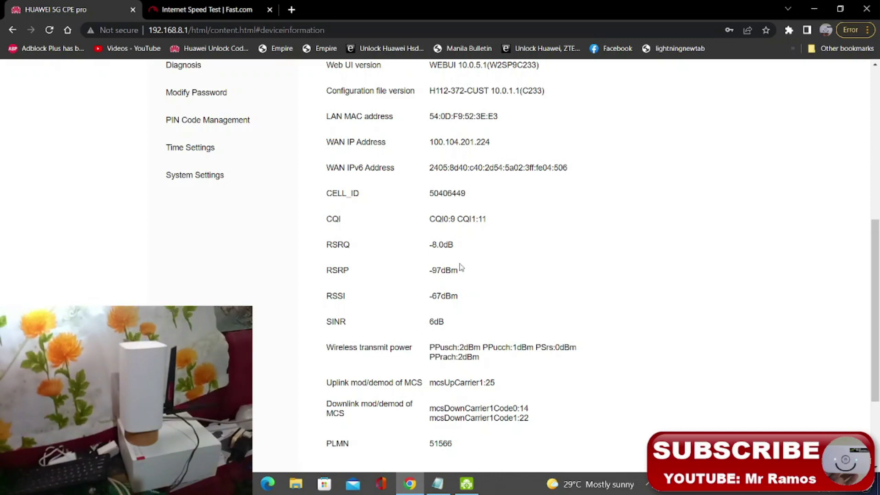
# - Start a second fast.com speed test in a separate new tab, keeping the earlier 5G result open
pyautogui.click(223, 5)
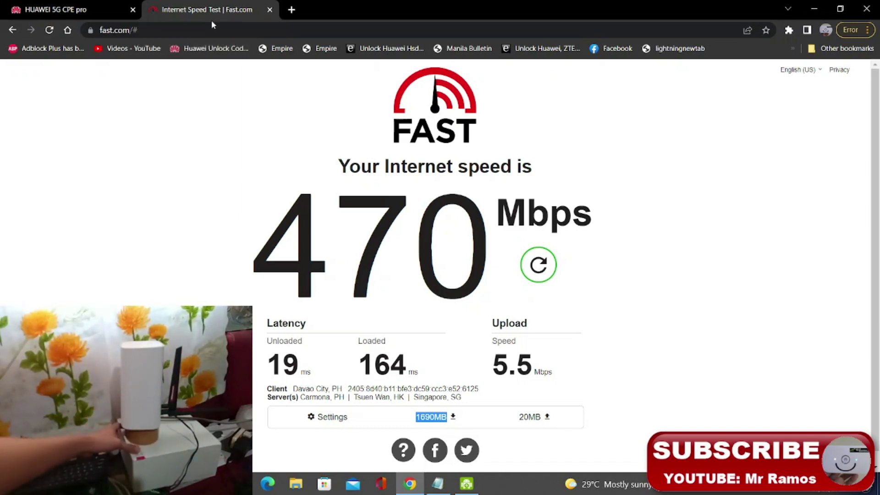
pyautogui.click(291, 10)
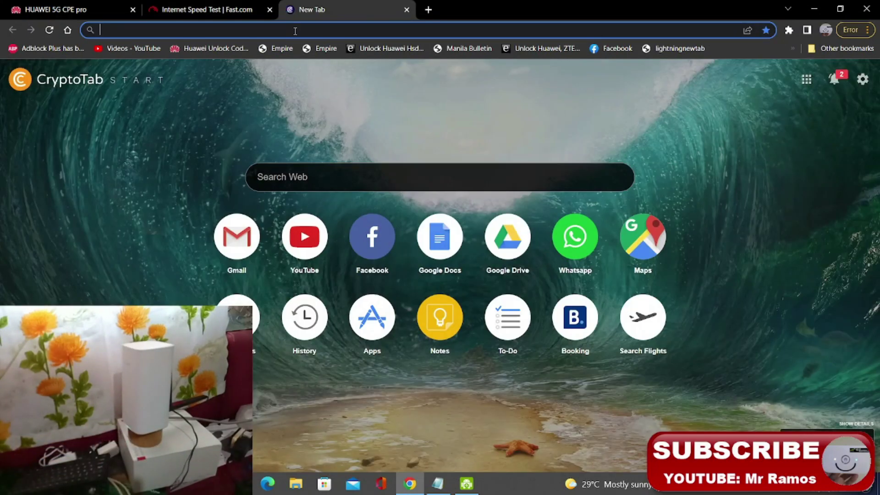
pyautogui.write('fast.com')
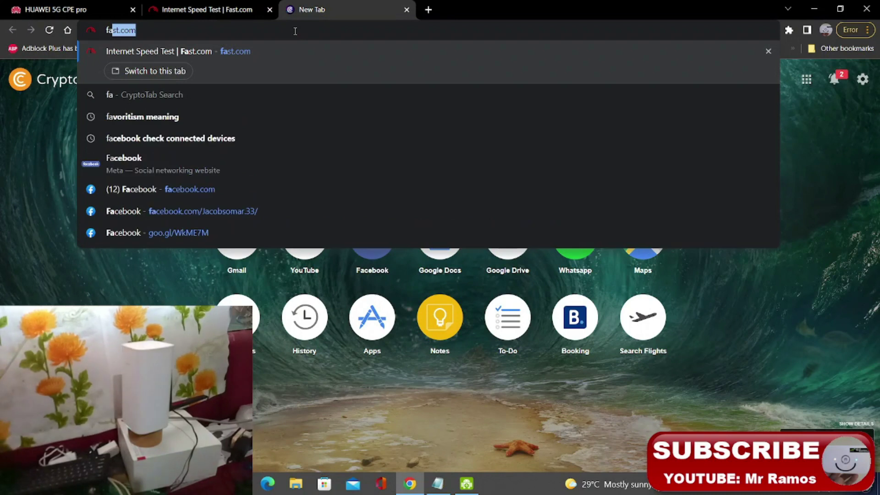
pyautogui.press('Return')
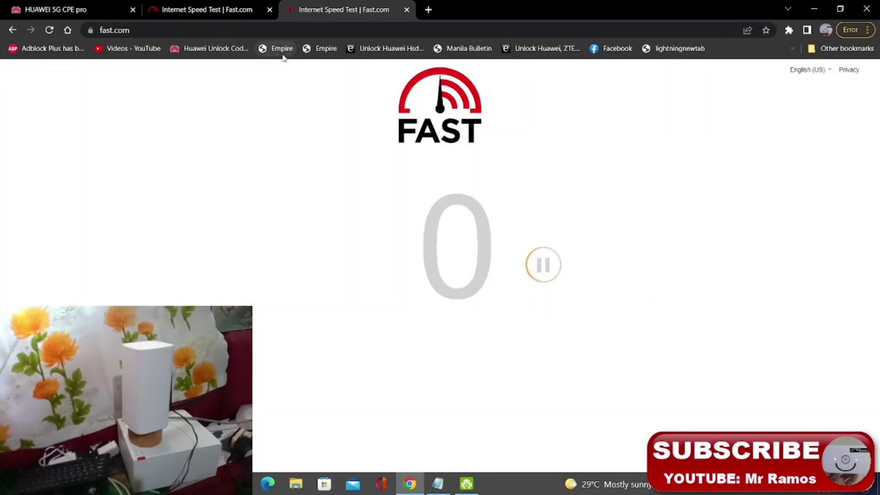